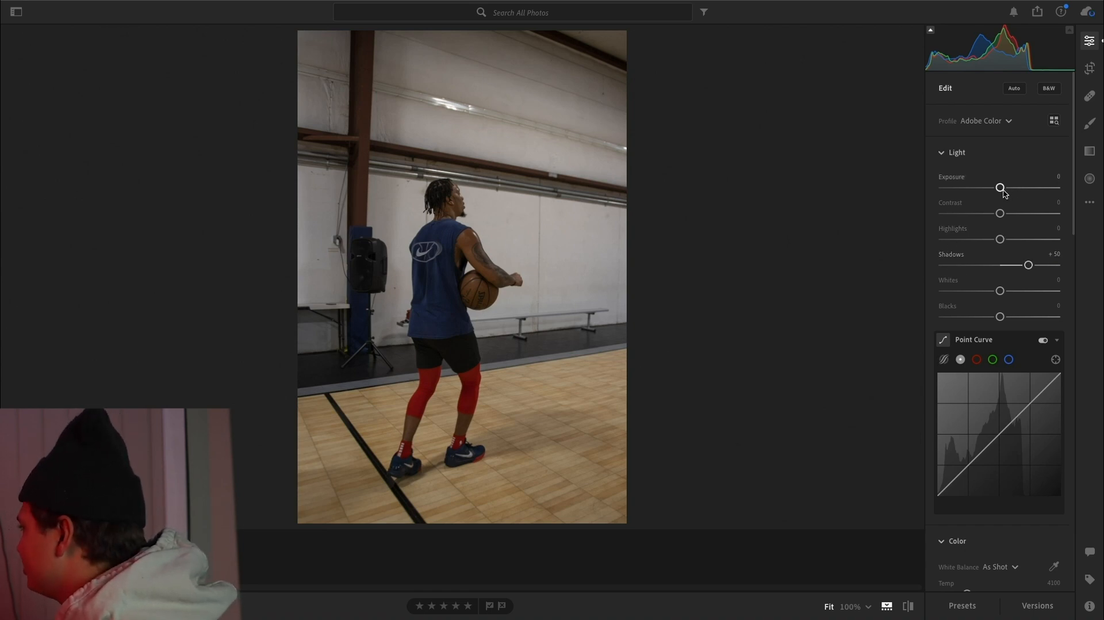
Set the photo's Exposure to +0.74 and its Blacks to -17.
left_click_drag(1007, 188, 1010, 188)
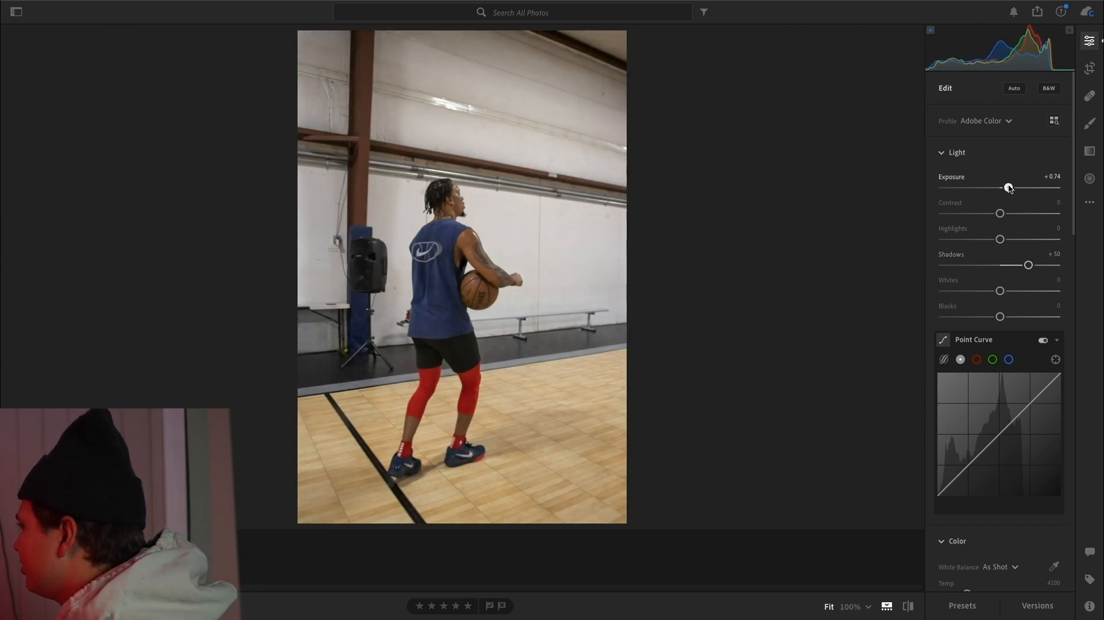
scroll(970, 437, "down", 5)
scroll(971, 437, "up", 5)
mouse_move(976, 313)
left_mouse_down()
mouse_move(998, 315)
mouse_move(987, 315)
left_mouse_up()
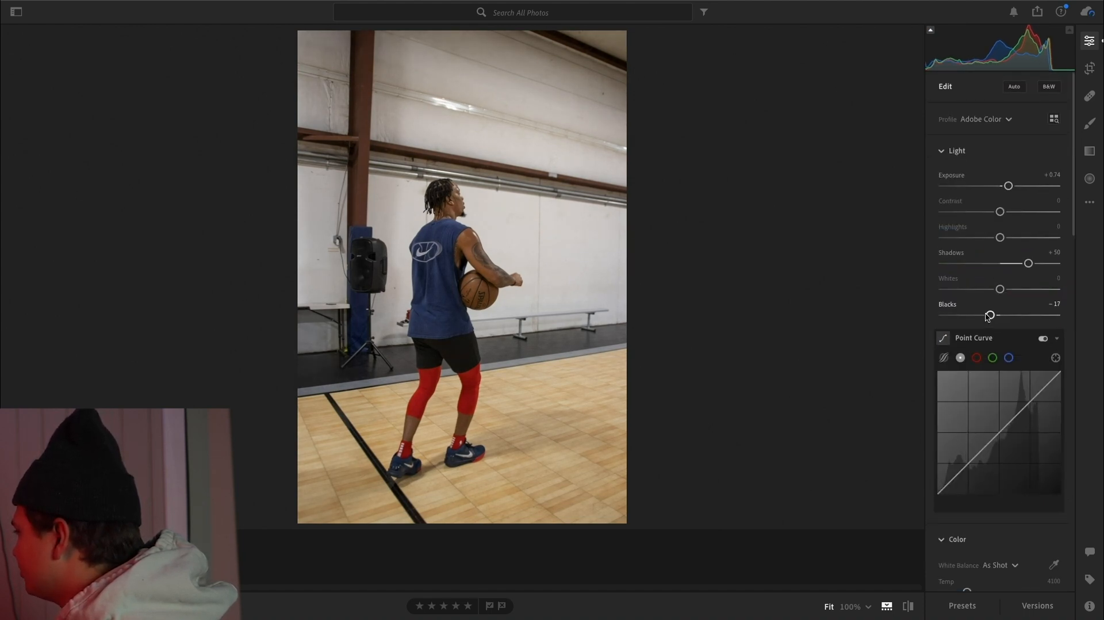
Set the Color Mixer saturation of the yellows and blues to -100 and fully desaturate the aquas.
scroll(988, 322, "down", 5)
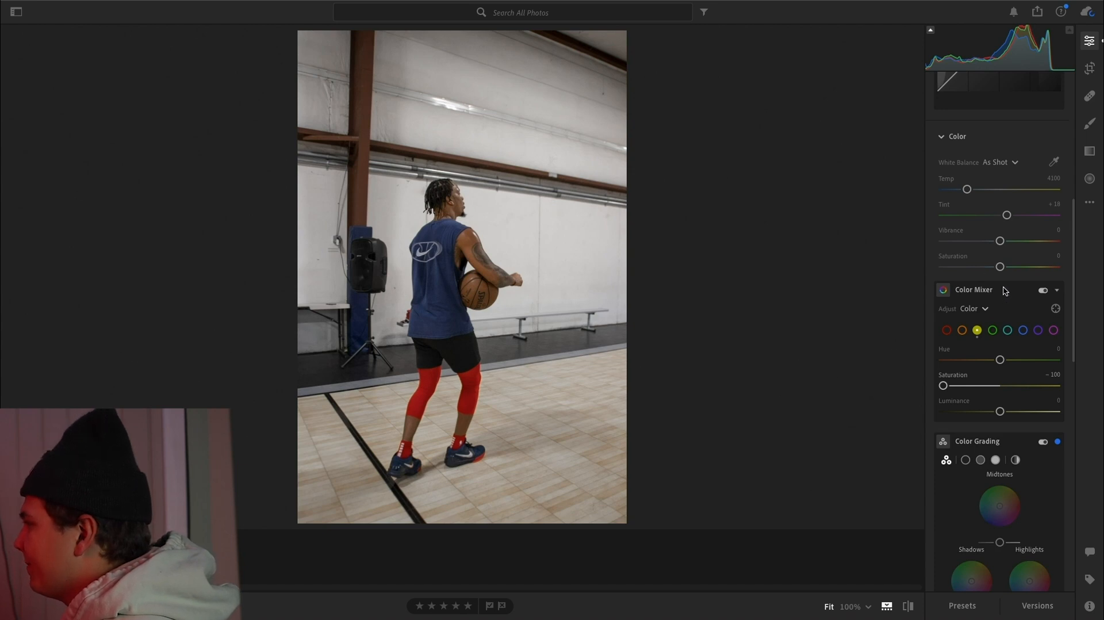
left_click(1023, 330)
left_click_drag(999, 386, 894, 377)
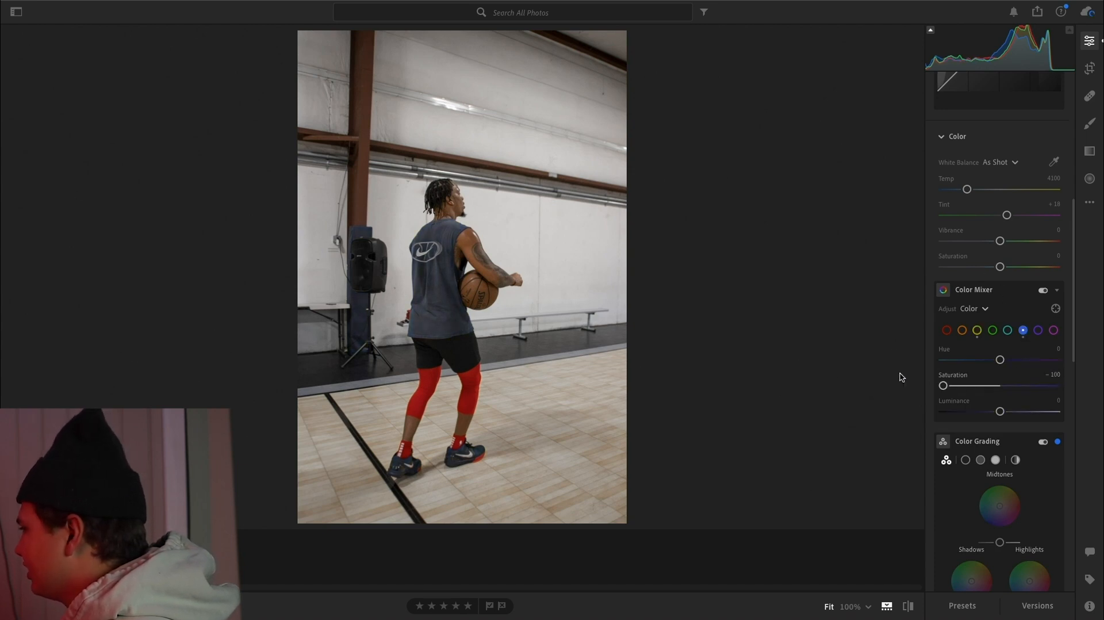
left_click(1007, 331)
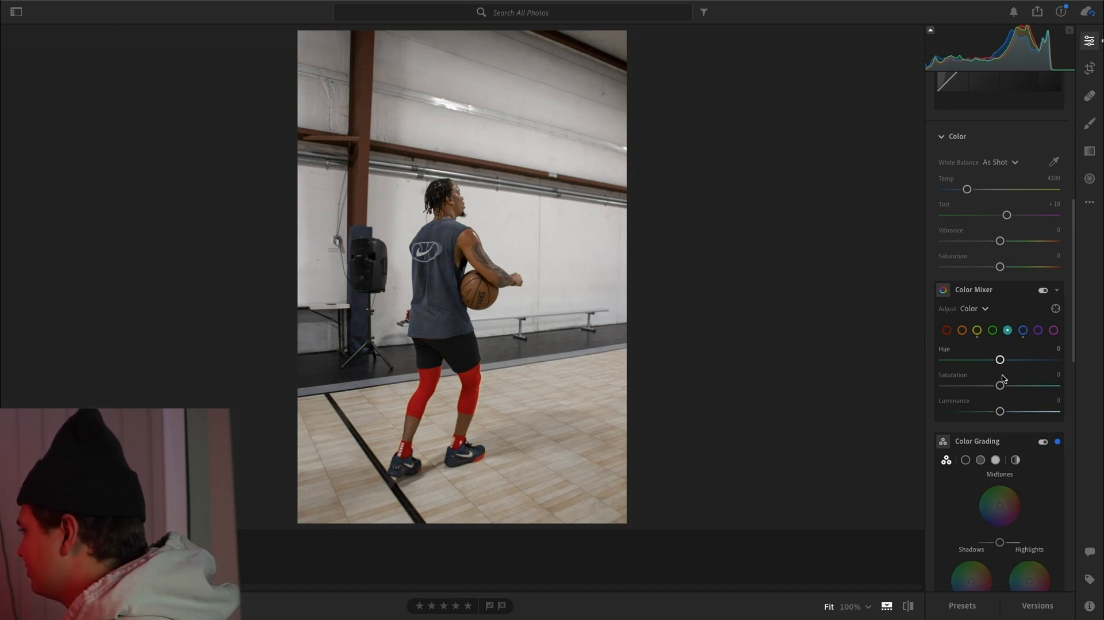
left_click_drag(999, 386, 916, 386)
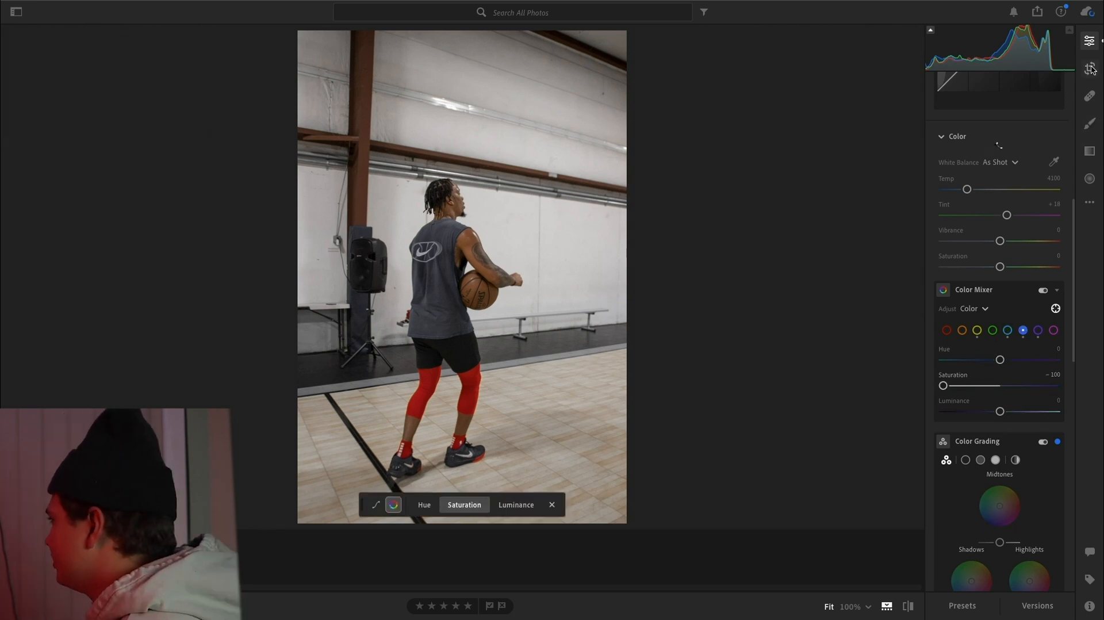
Straighten the photo by rotating the crop slightly, and apply the crop.
left_click(1089, 68)
left_click_drag(1000, 145, 998, 145)
key("Return")
Raise the photo's Contrast to +29 and its Highlights to +45.
scroll(1001, 146, "down", 1)
scroll(1018, 213, "down", 1)
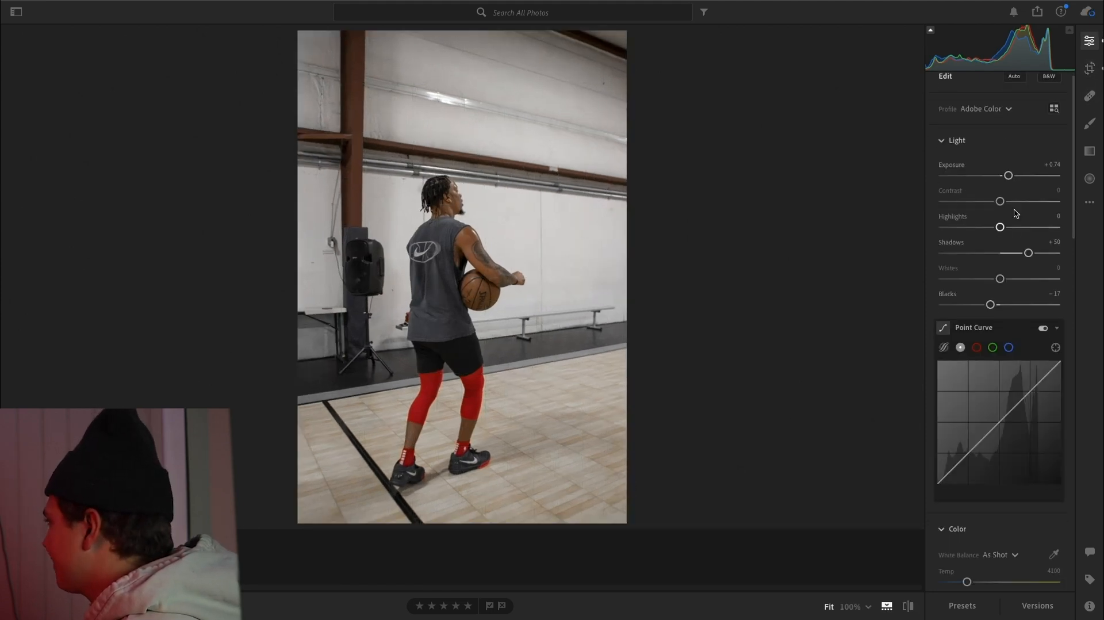
left_click_drag(1000, 201, 1013, 202)
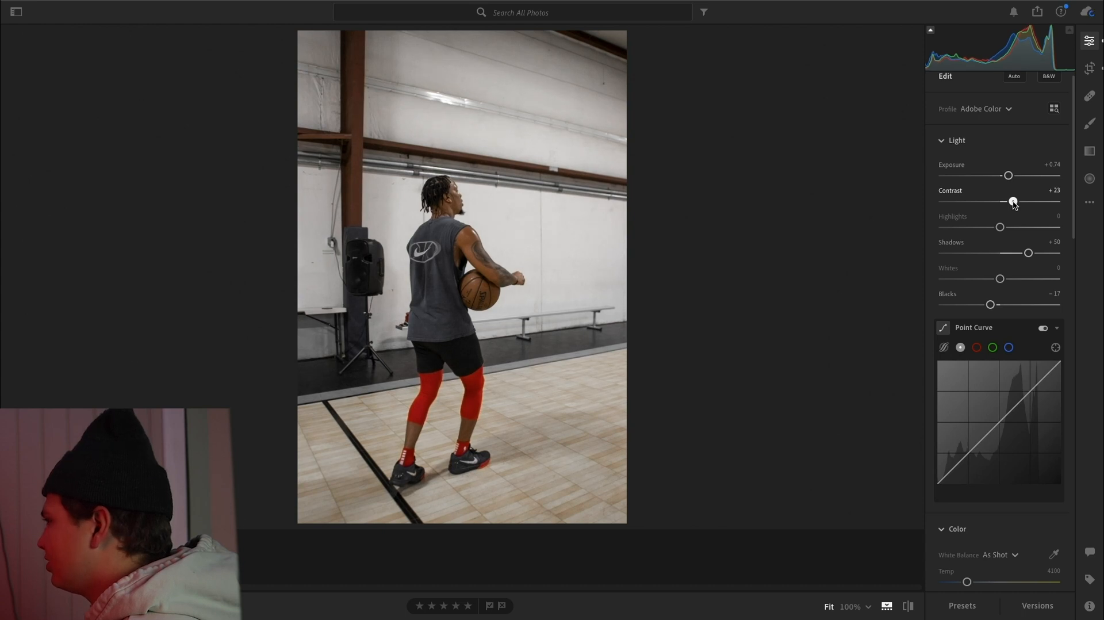
left_click_drag(1001, 227, 1034, 229)
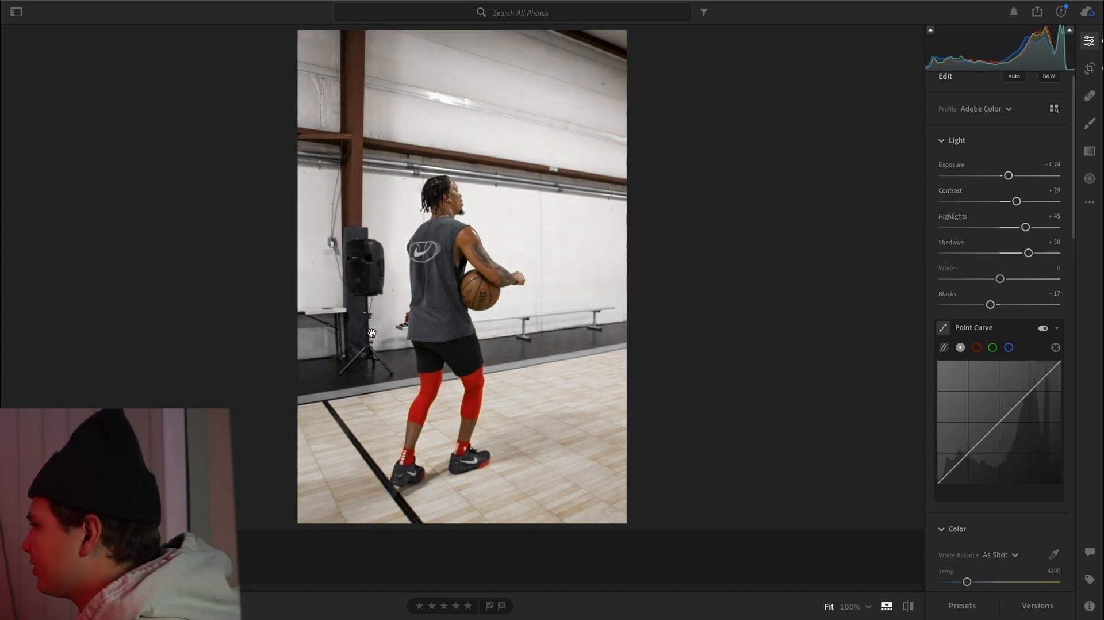
Inspect the photo at full size, set Vibrance to -12 and Saturation to +10, and compare the edit with the original.
left_click(371, 334)
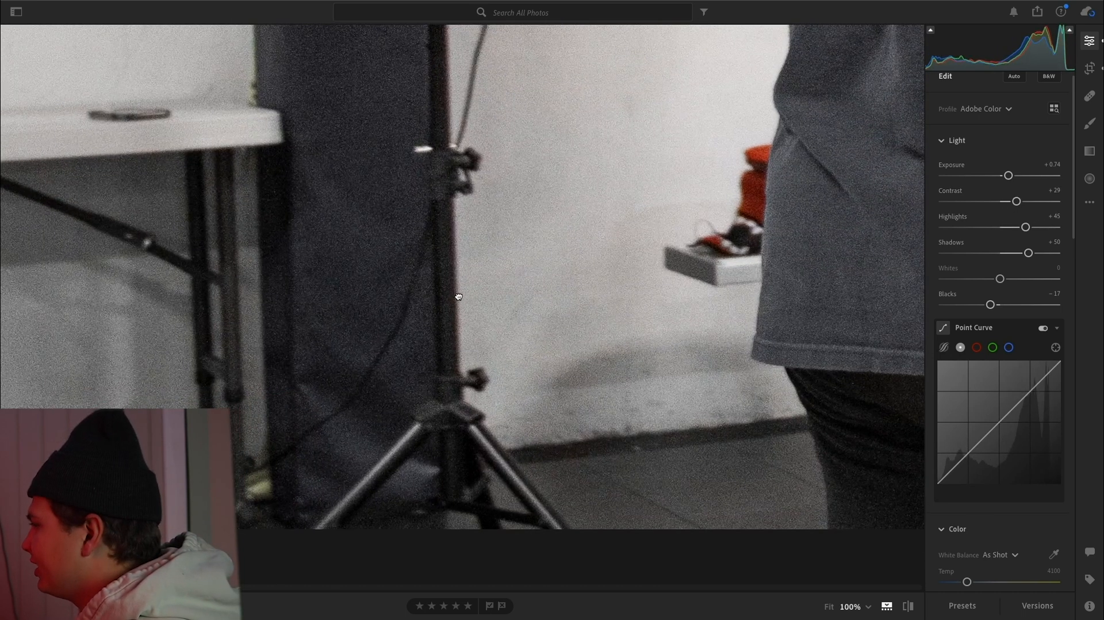
scroll(477, 257, "up", 10)
left_click_drag(600, 263, 383, 520)
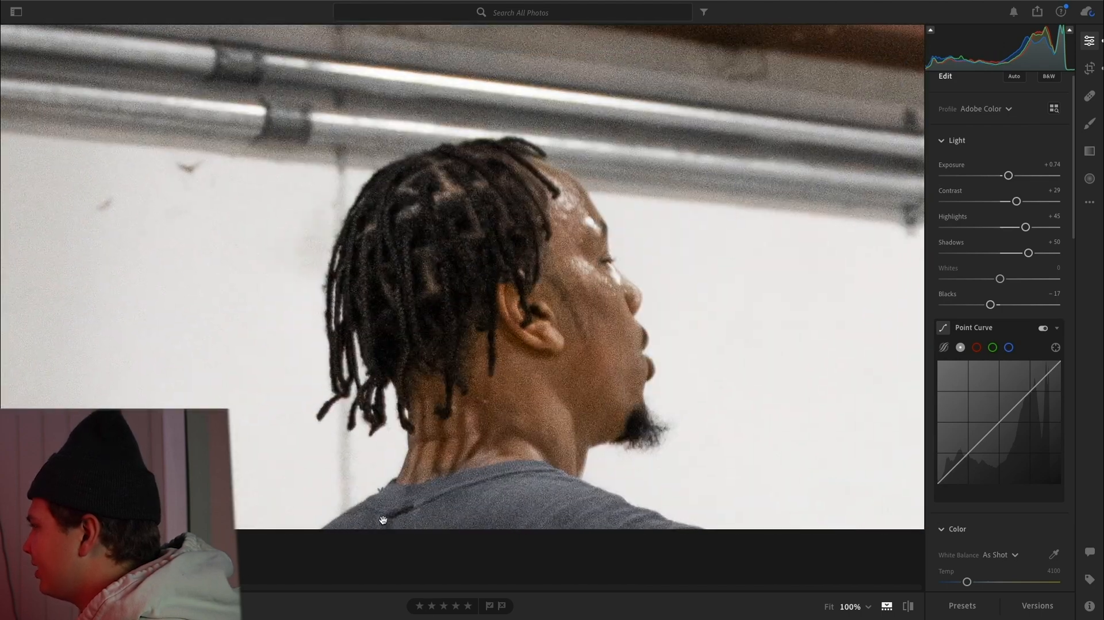
left_click(455, 378)
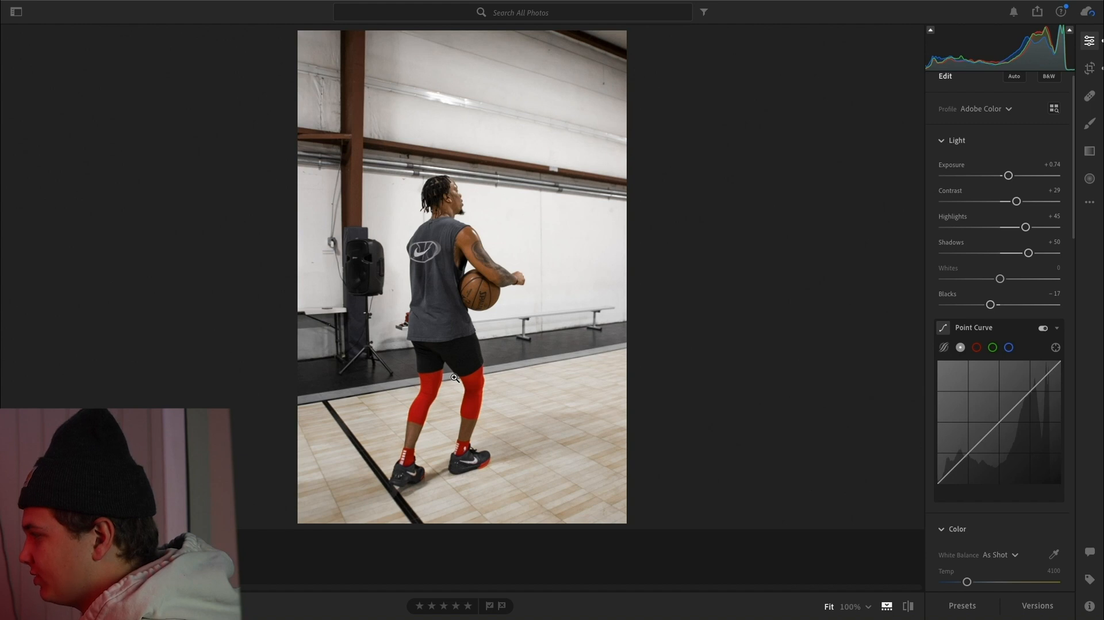
scroll(1001, 457, "down", 4)
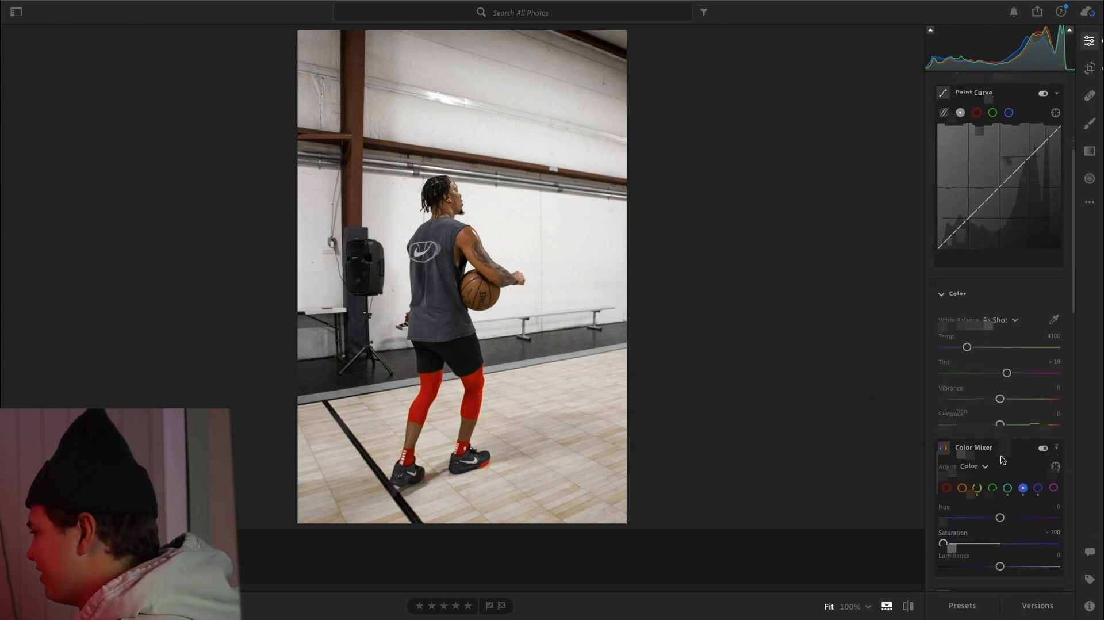
left_click_drag(999, 403, 989, 387)
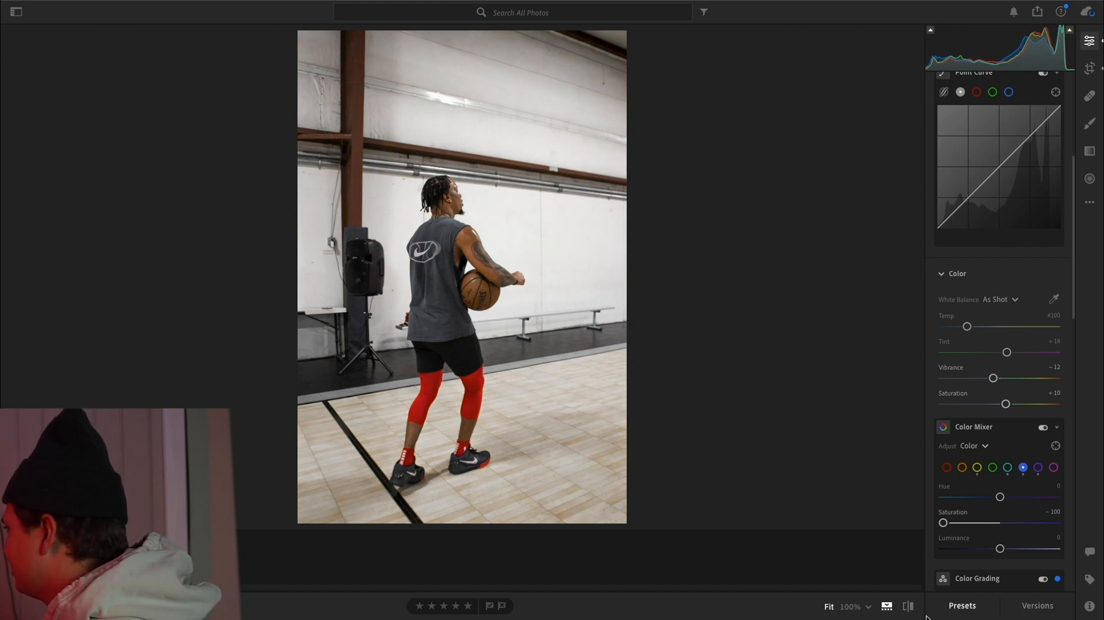
left_click(908, 607)
left_click(908, 609)
left_click(908, 609)
Set Texture to +5 and Clarity to +6, and try a slight Dehaze adjustment.
scroll(1036, 449, "down", 6)
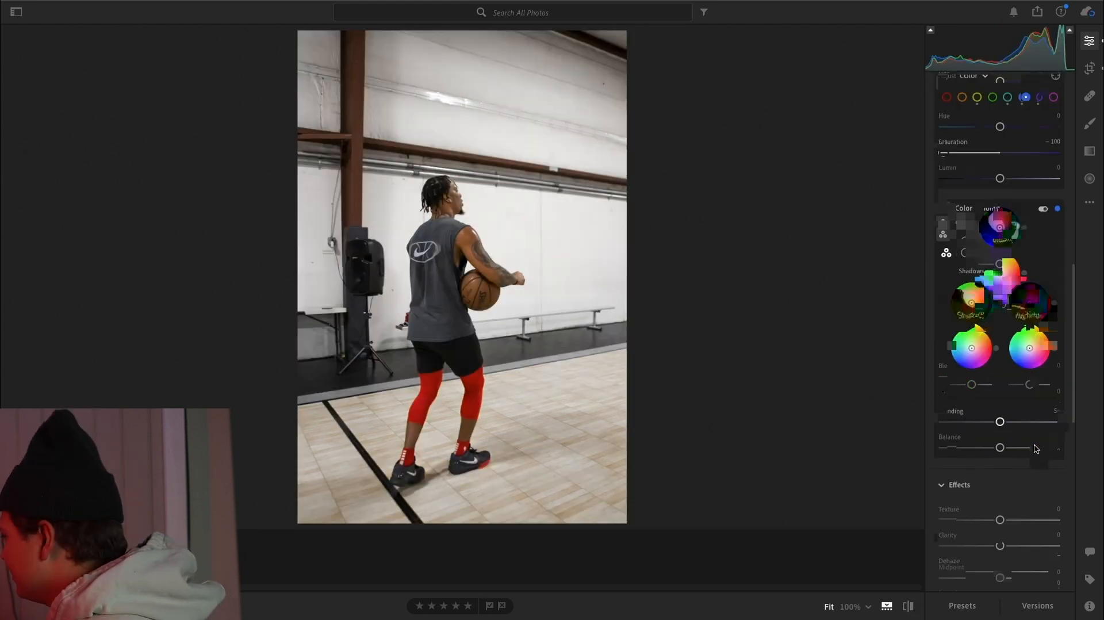
scroll(1036, 448, "down", 3)
scroll(980, 443, "down", 1)
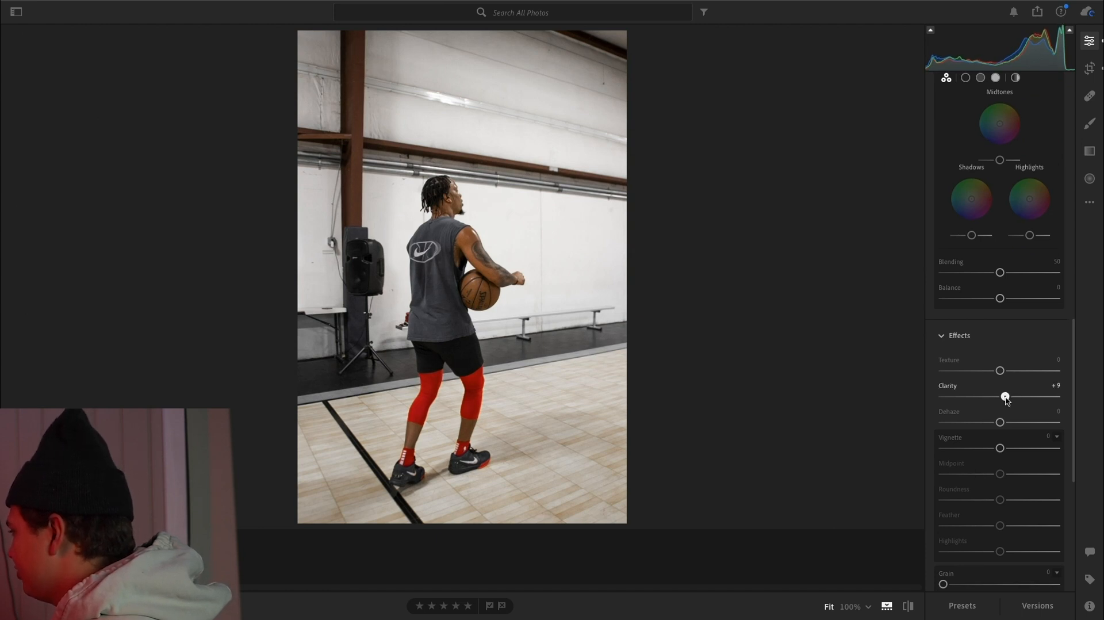
left_click_drag(1005, 398, 1005, 397)
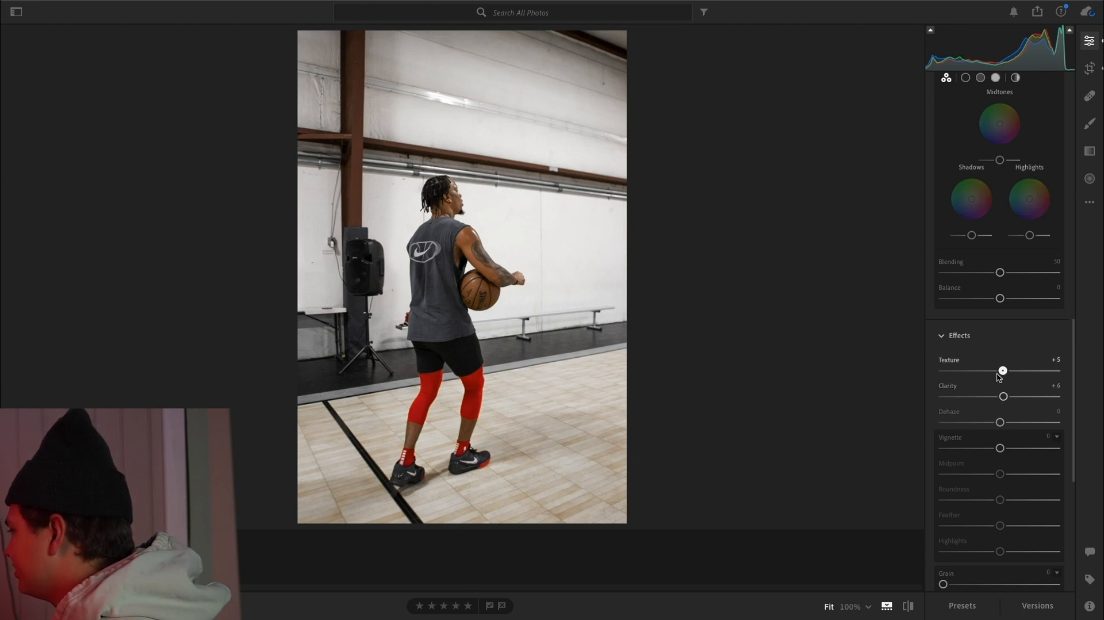
left_click_drag(999, 423, 1001, 423)
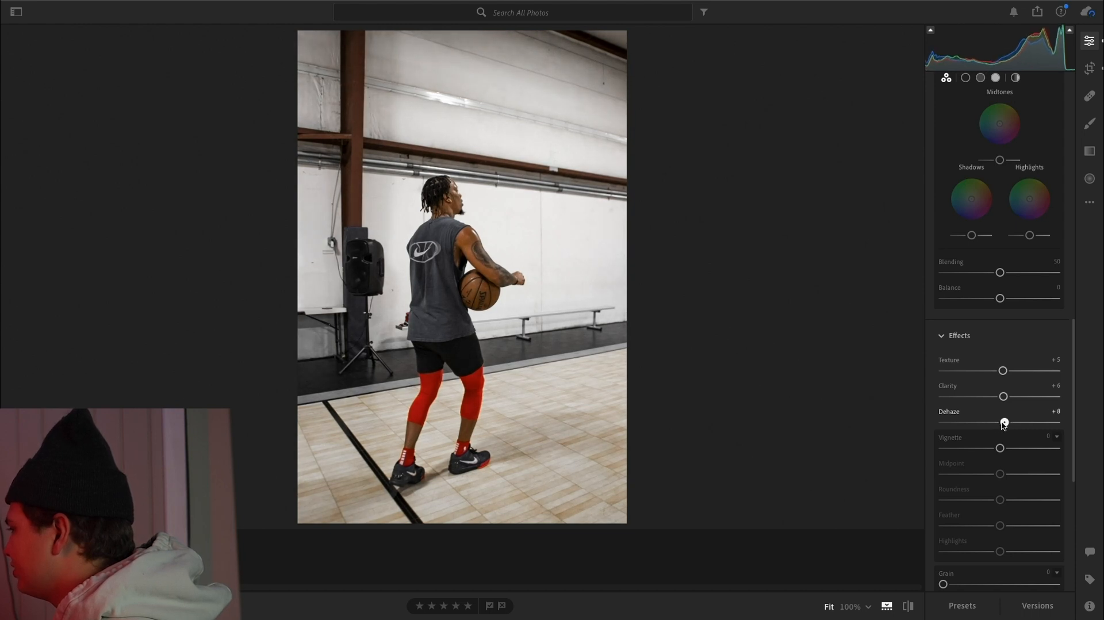
Set the Vignette to +10 and Color Noise Reduction to 100.
scroll(1003, 402, "down", 2)
left_click_drag(1000, 366, 1005, 366)
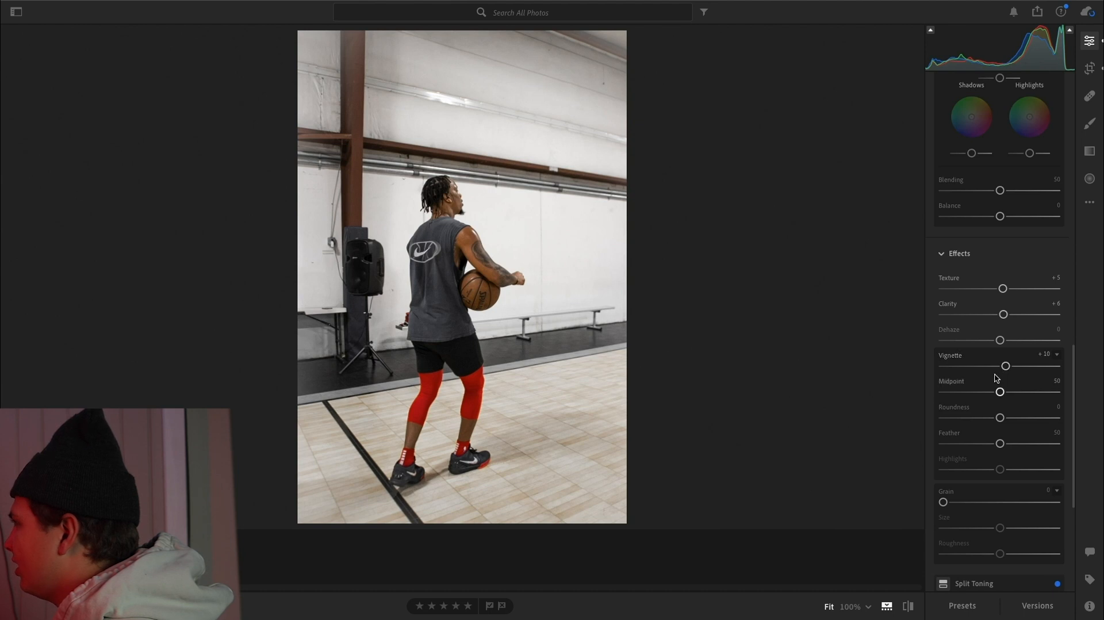
scroll(996, 379, "down", 4)
scroll(992, 402, "down", 1)
left_click_drag(970, 495, 1057, 497)
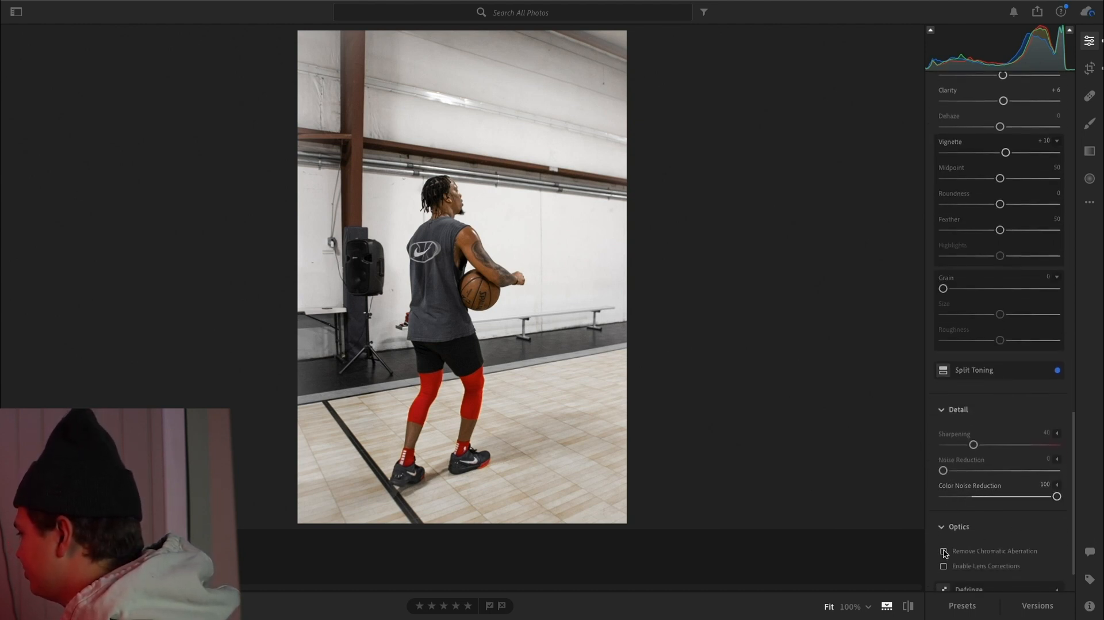
Brighten the court floor around the player with an auto-masked brush at Exposure +2.00.
scroll(986, 424, "up", 20)
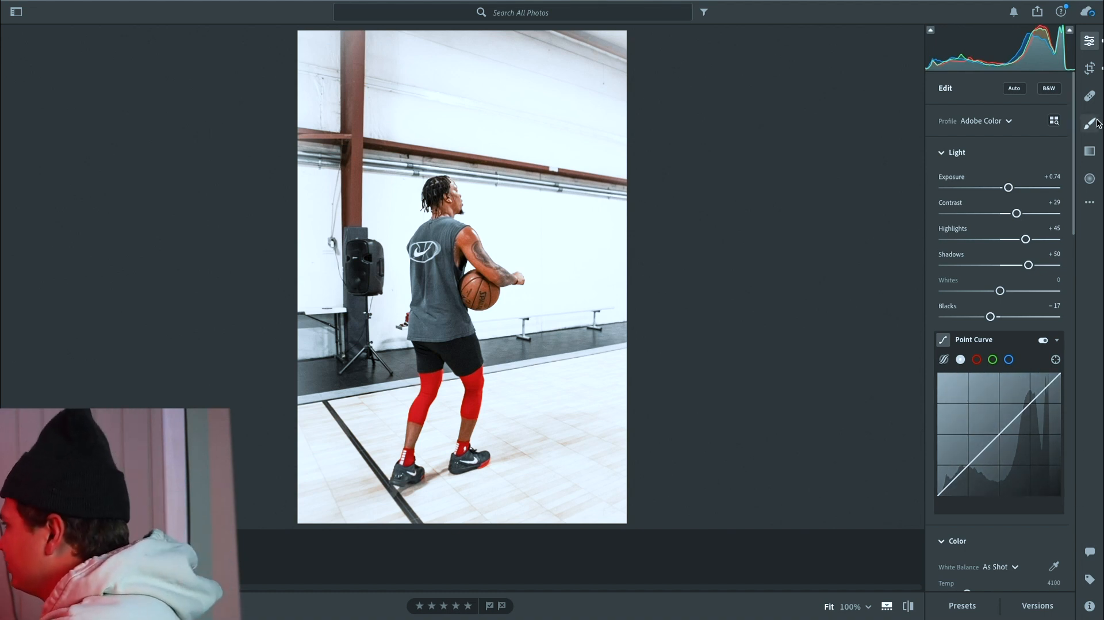
left_click(1097, 123)
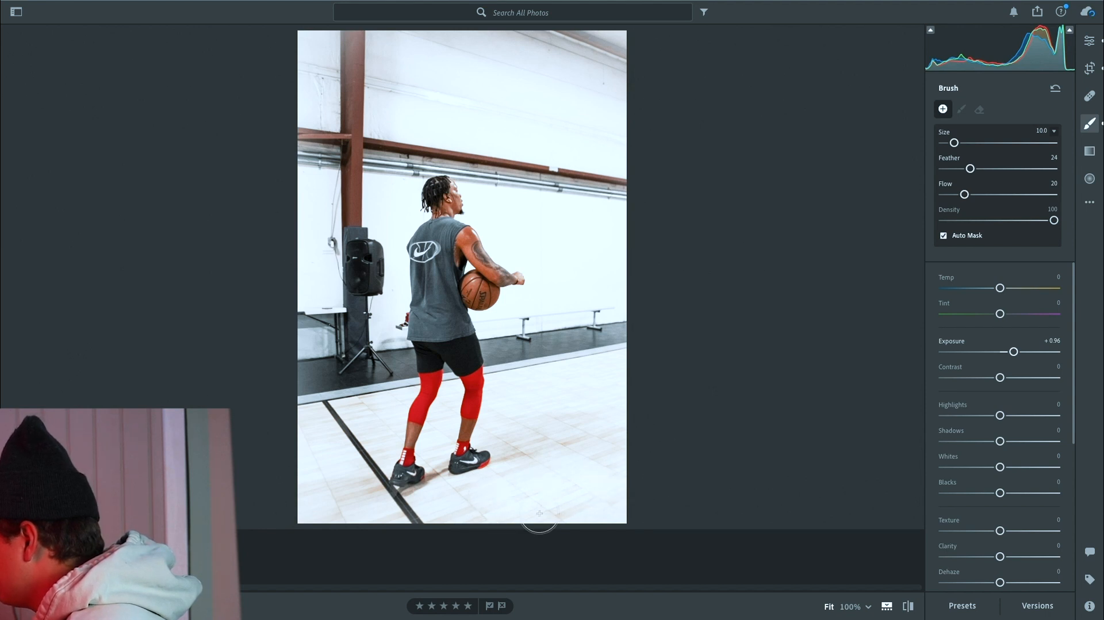
left_click_drag(474, 504, 415, 516)
key("ctrl+z")
left_click_drag(1013, 351, 1028, 351)
mouse_move(552, 495)
left_mouse_down()
mouse_move(628, 426)
mouse_move(534, 426)
left_mouse_up()
mouse_move(416, 520)
left_mouse_down()
mouse_move(372, 407)
mouse_move(372, 470)
mouse_move(467, 476)
mouse_move(509, 441)
left_mouse_up()
Reduce the brush size to 6.0 and brighten the floor between the player's legs.
key("bracketleft")
key("bracketleft")
key("bracketleft")
key("bracketleft")
key("bracketleft")
key("bracketleft")
left_click_drag(453, 400, 441, 446)
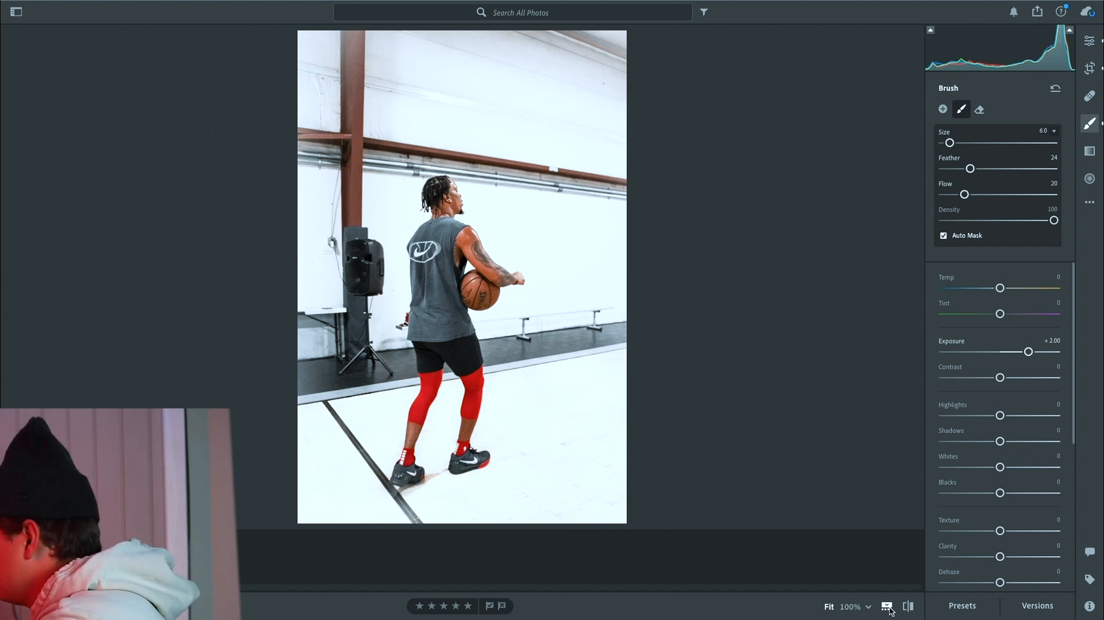
Switch to the dribbling player's photo, apply the SLAM user preset, and reset the trial Whites adjustment.
left_click(887, 607)
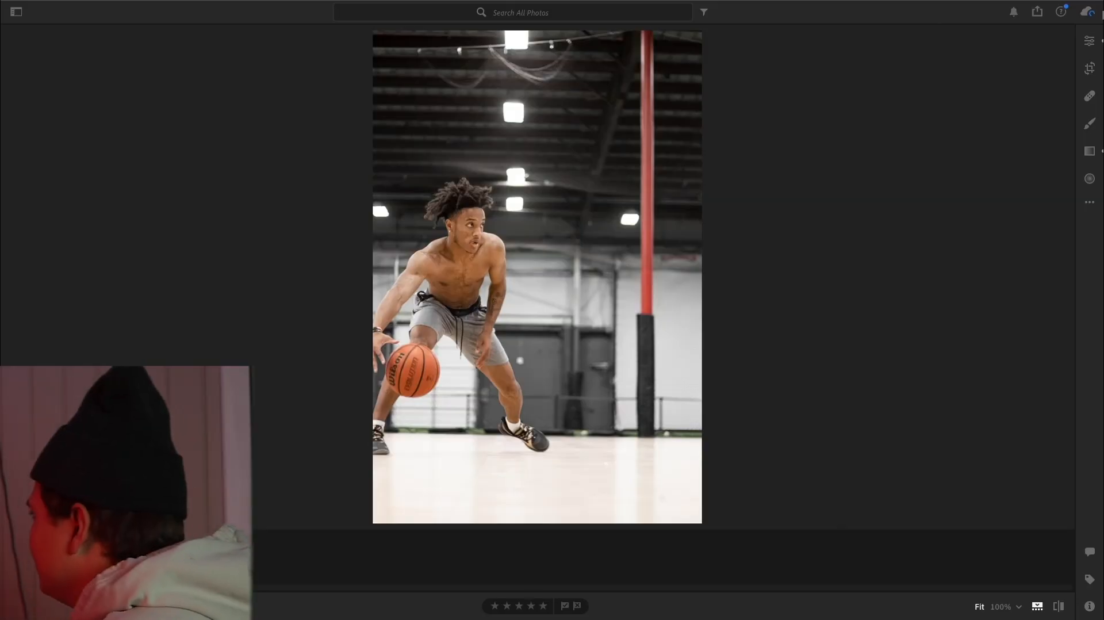
key("e")
left_click(977, 605)
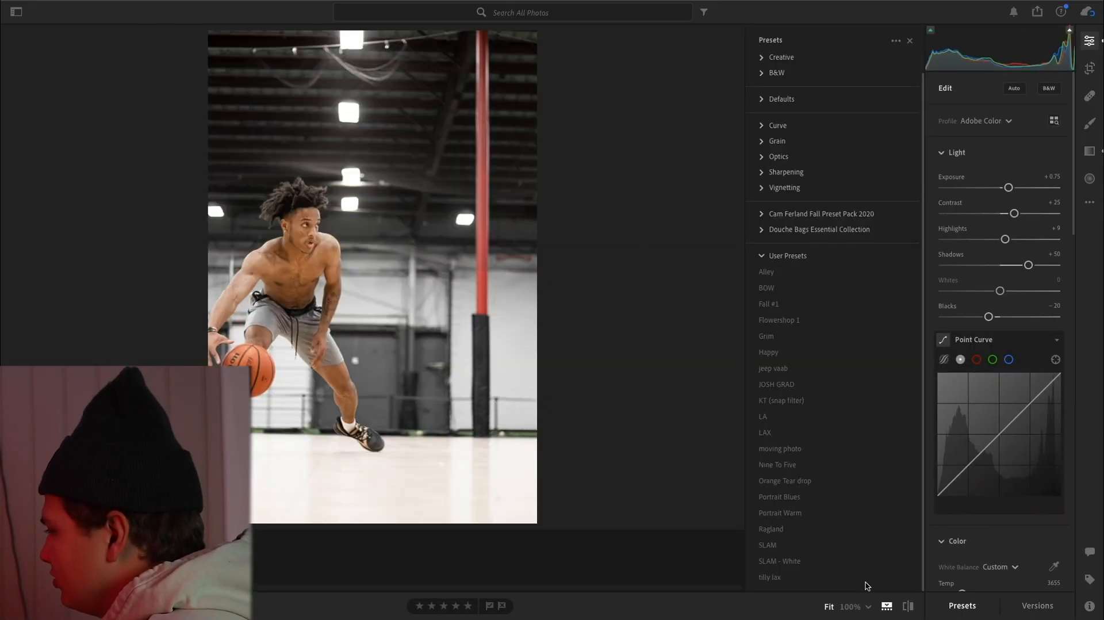
left_click(777, 547)
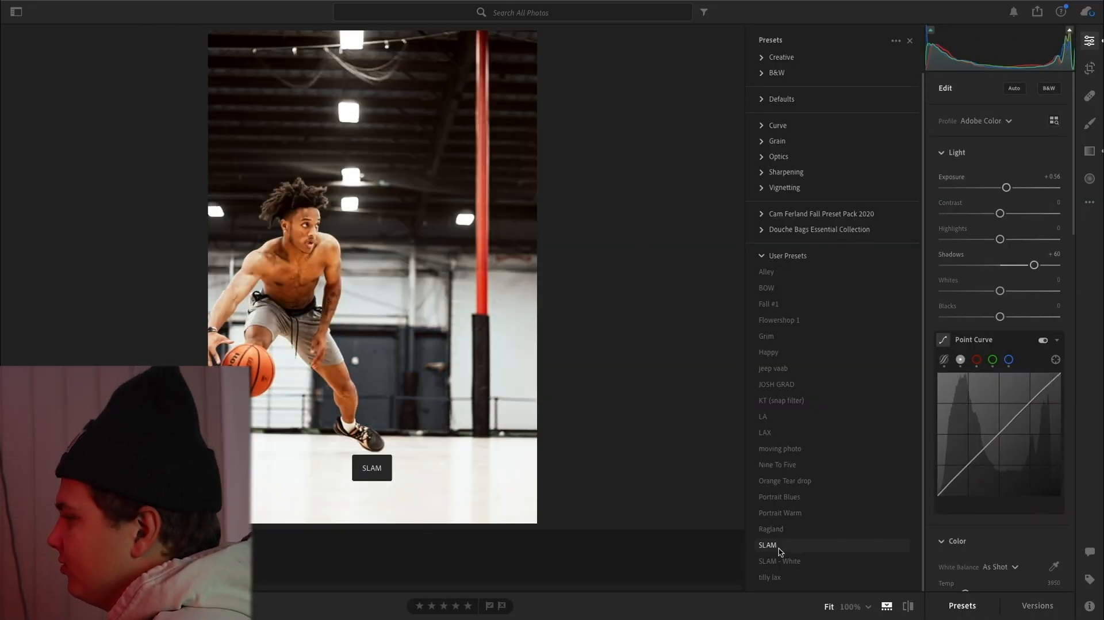
left_click(777, 547)
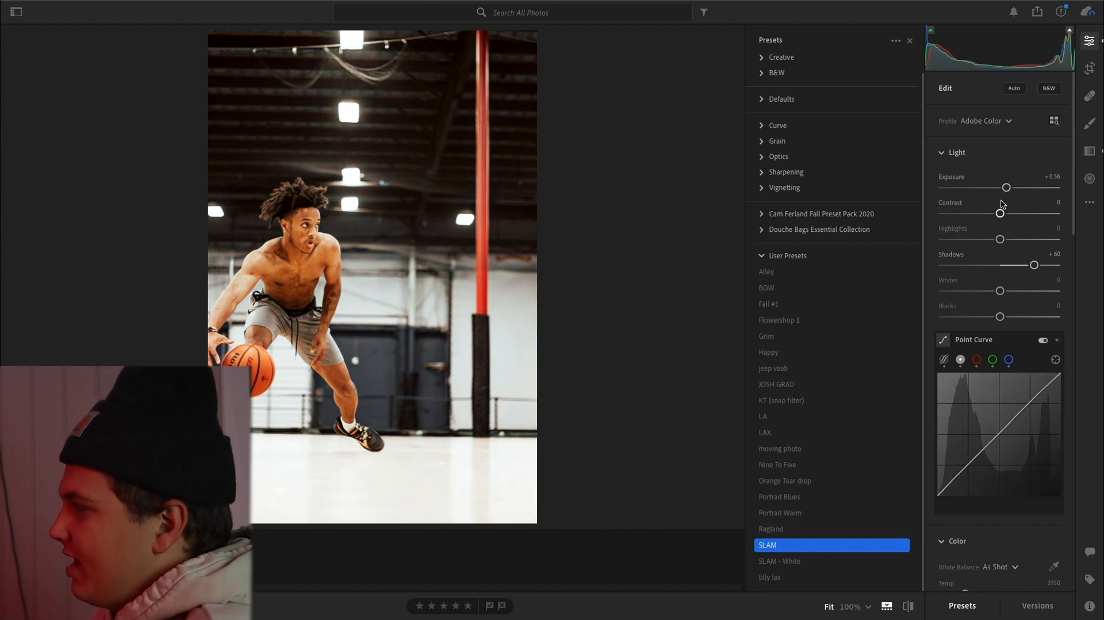
left_click_drag(999, 215, 985, 215)
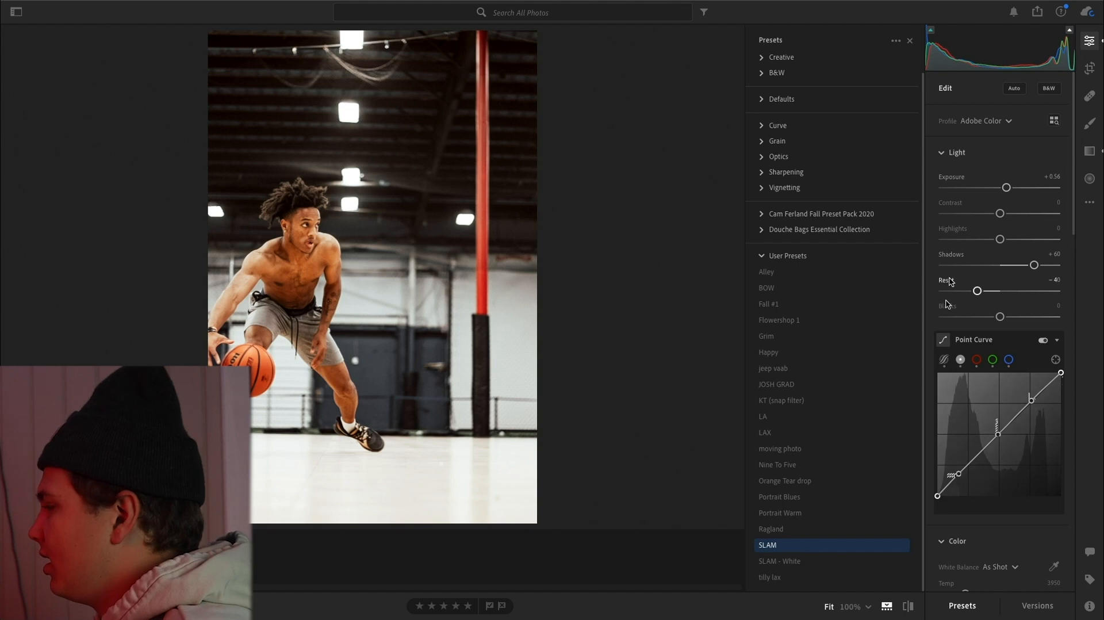
double_click(950, 282)
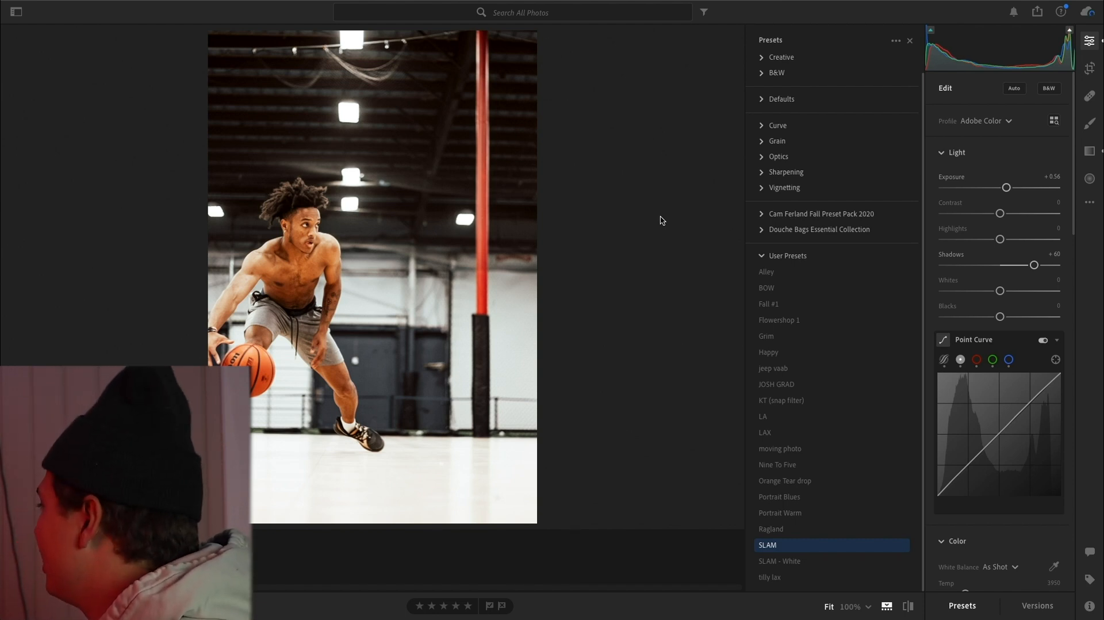
Examine the preset's Light settings and its red, green and blue point curves.
scroll(1033, 208, "down", 3)
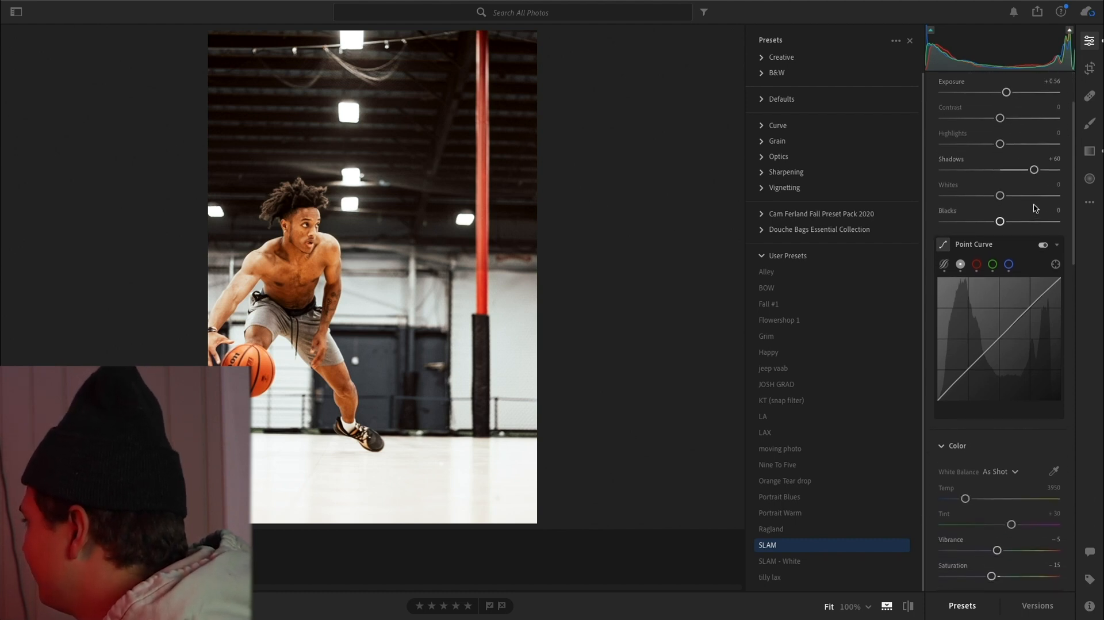
scroll(1033, 208, "down", 2)
scroll(1034, 208, "down", 1)
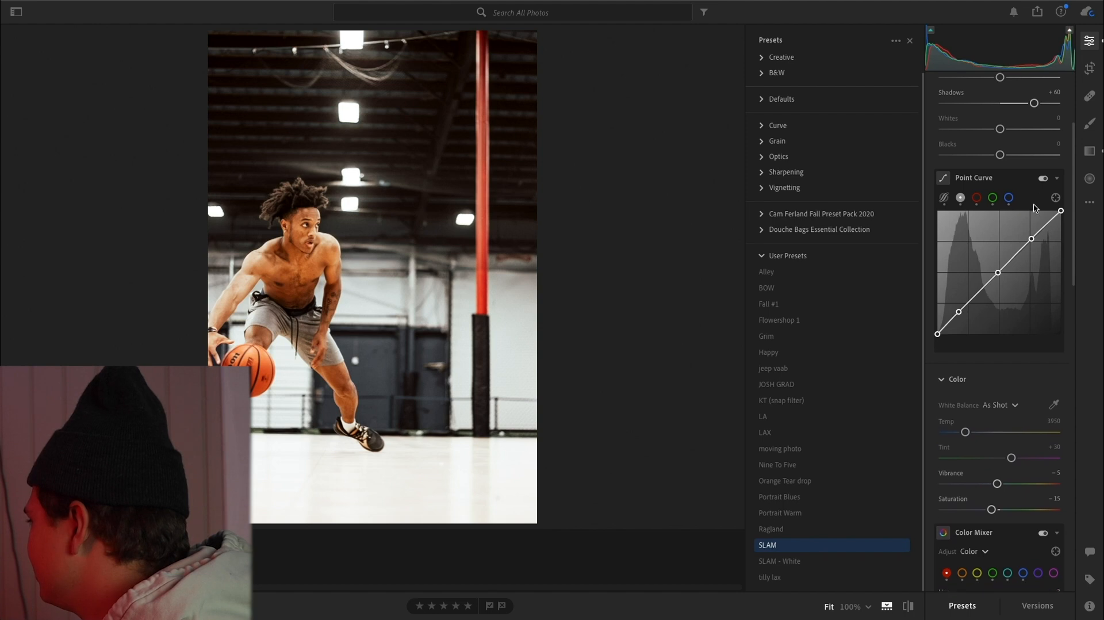
left_click(977, 191)
left_click(992, 191)
left_click(1009, 191)
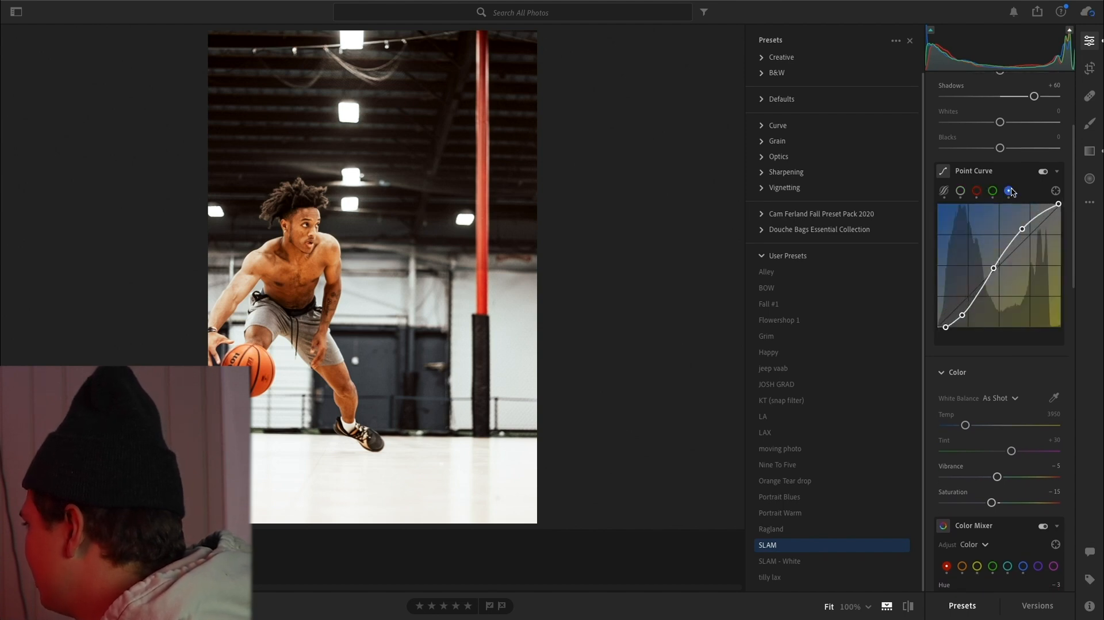
Examine the preset's white balance, vibrance and saturation values and the Color Mixer settings for orange through purple.
scroll(989, 237, "down", 3)
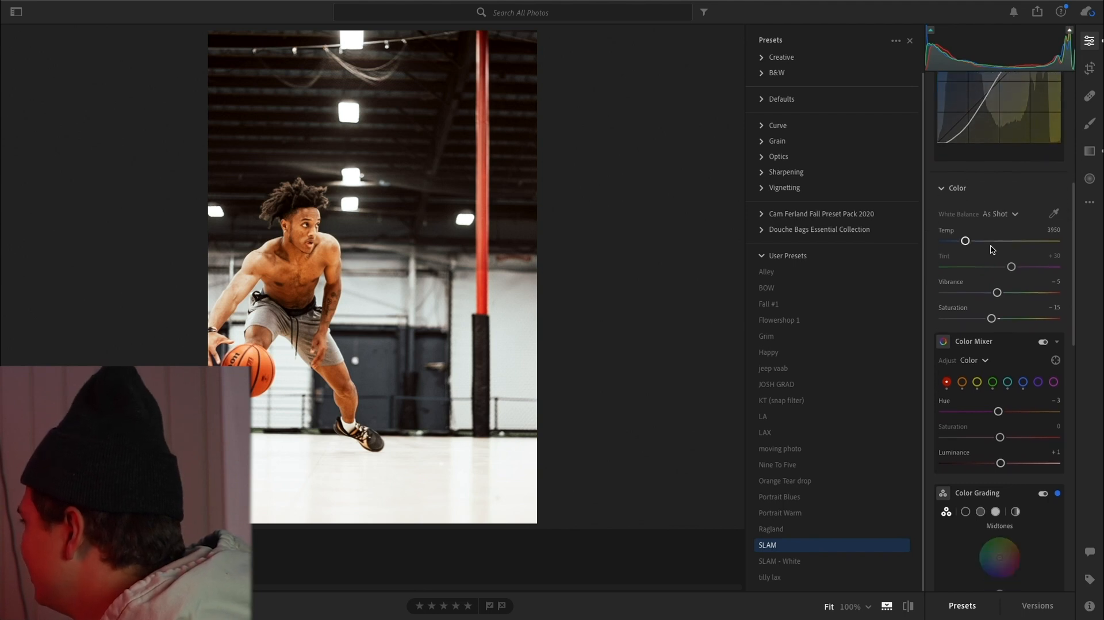
scroll(990, 249, "down", 1)
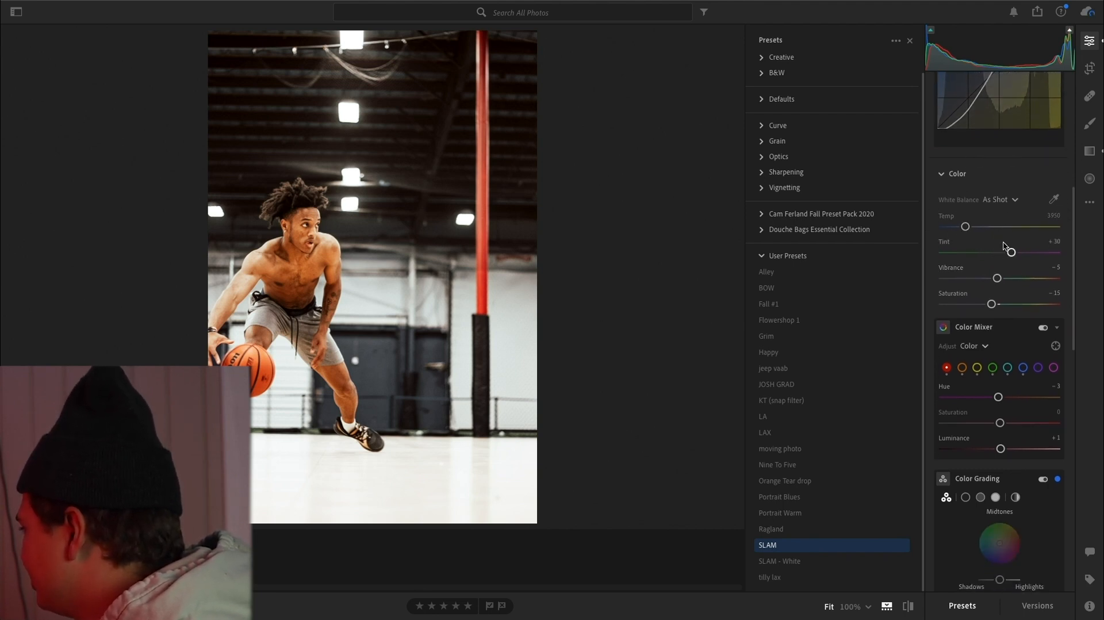
scroll(998, 261, "down", 2)
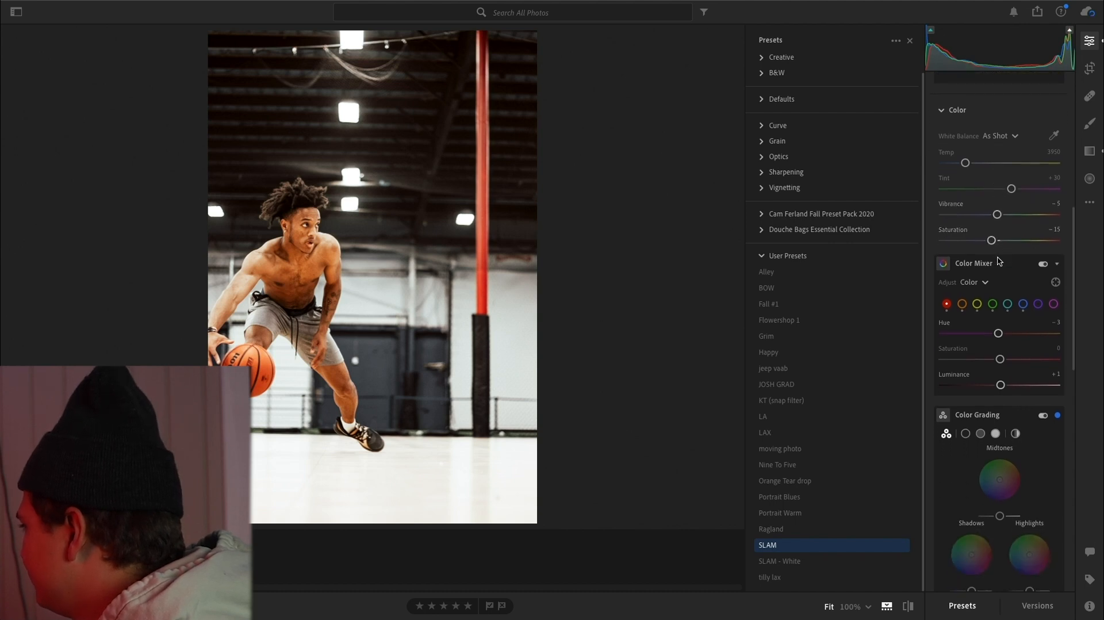
left_click(962, 271)
left_click(977, 271)
left_click(994, 269)
left_click(1008, 269)
left_click(1023, 267)
left_click(1040, 265)
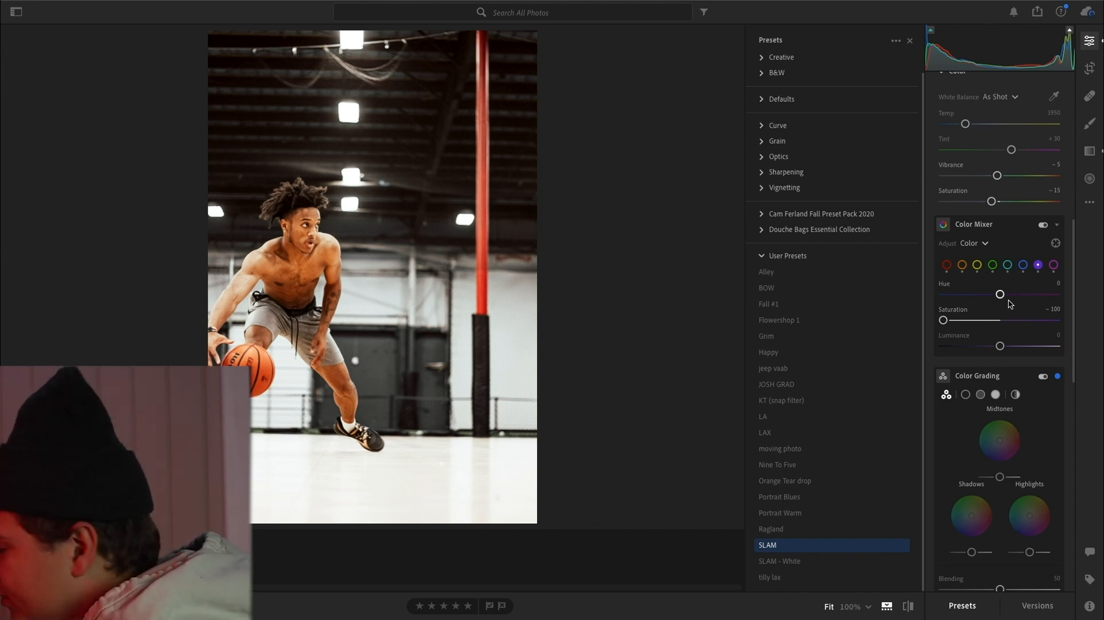
Reset Texture, Clarity and Dehaze to 0, and review the Detail and Optics settings.
scroll(1010, 304, "down", 3)
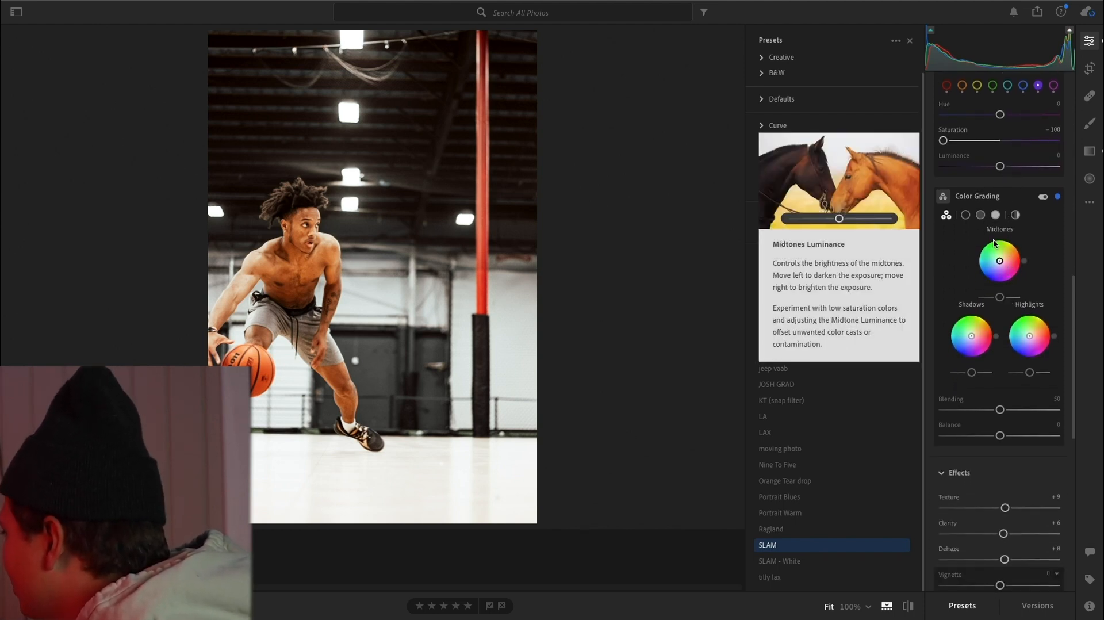
scroll(995, 244, "down", 4)
scroll(995, 243, "down", 1)
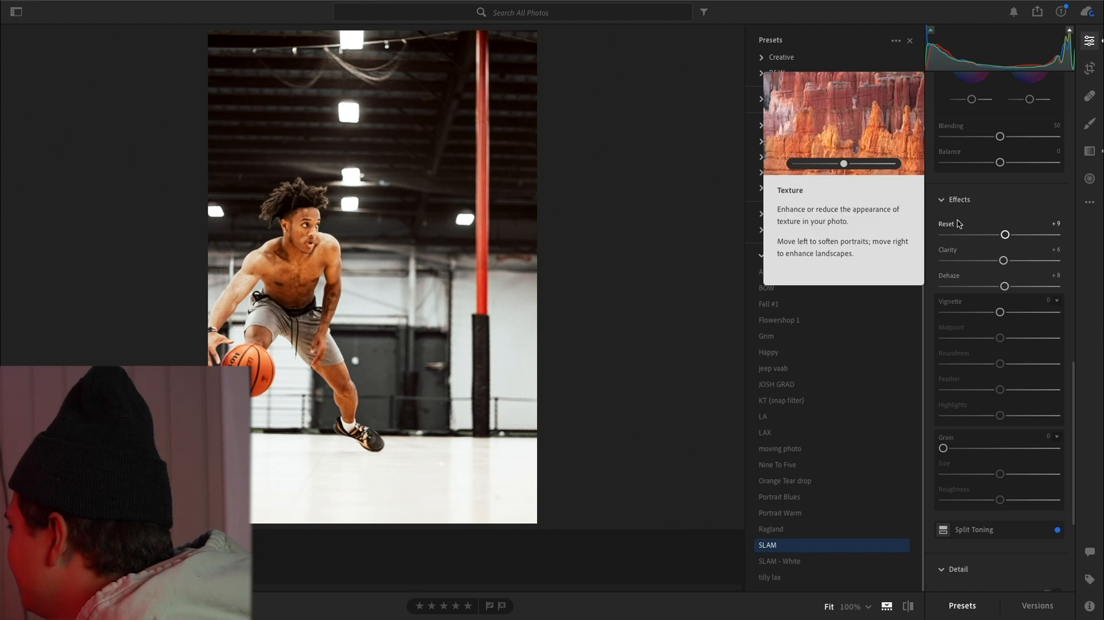
left_click(954, 281)
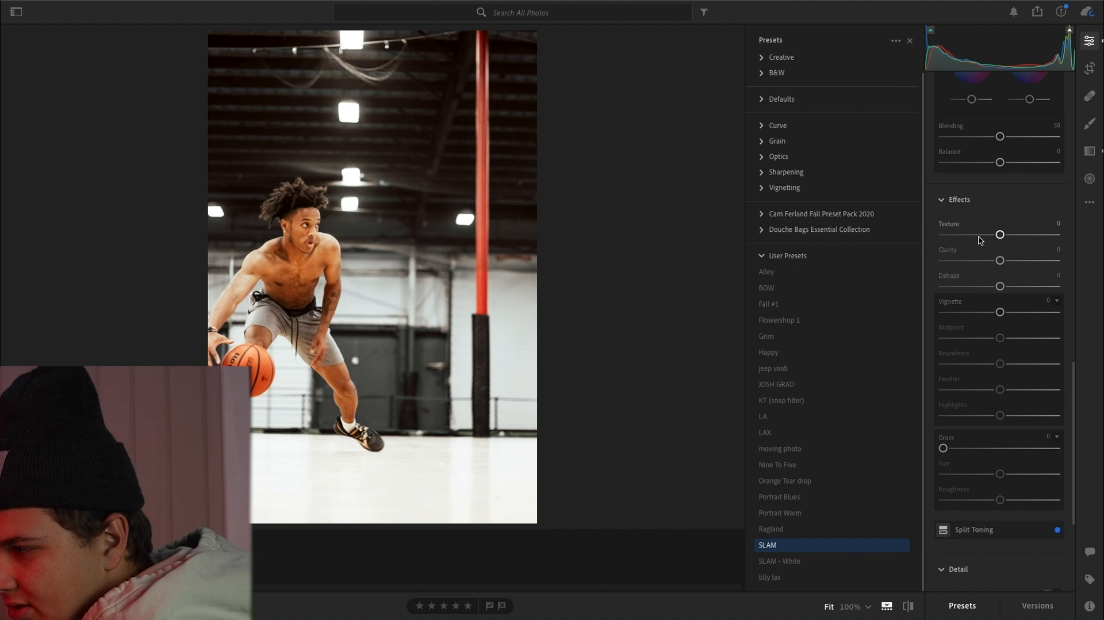
scroll(981, 240, "down", 5)
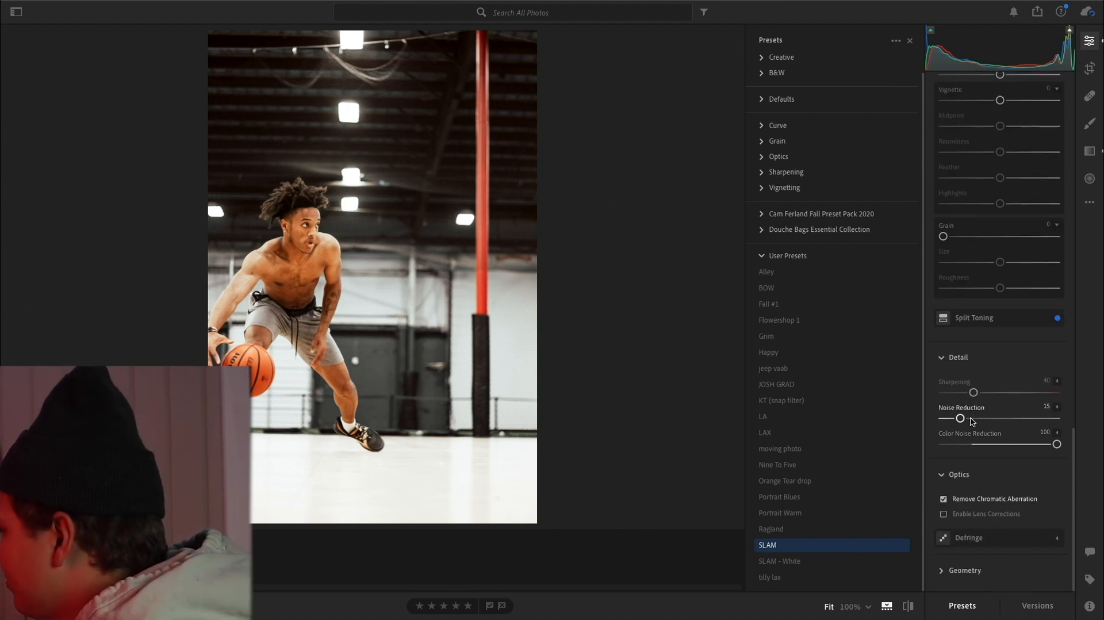